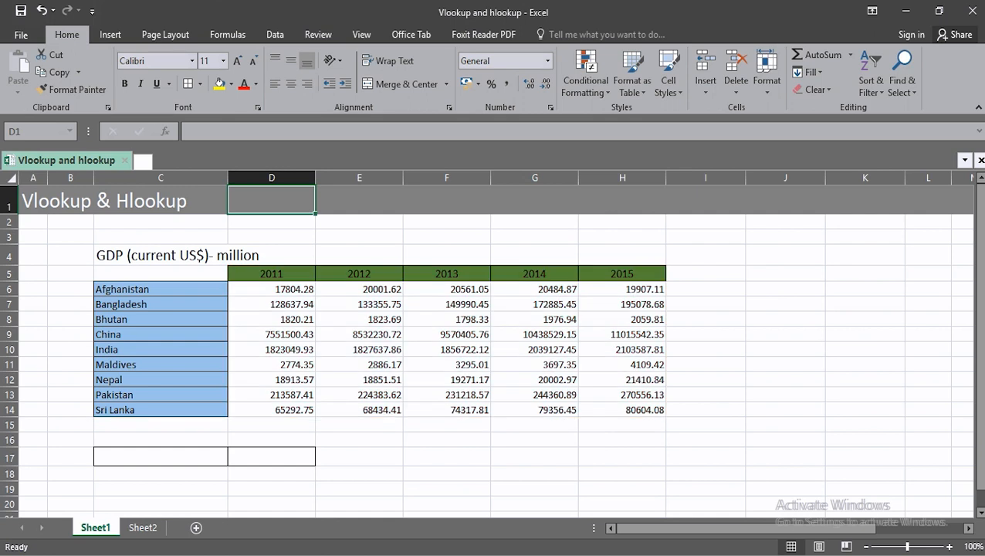
- Enter Bhutan as the lookup country in cell C17
click(161, 456)
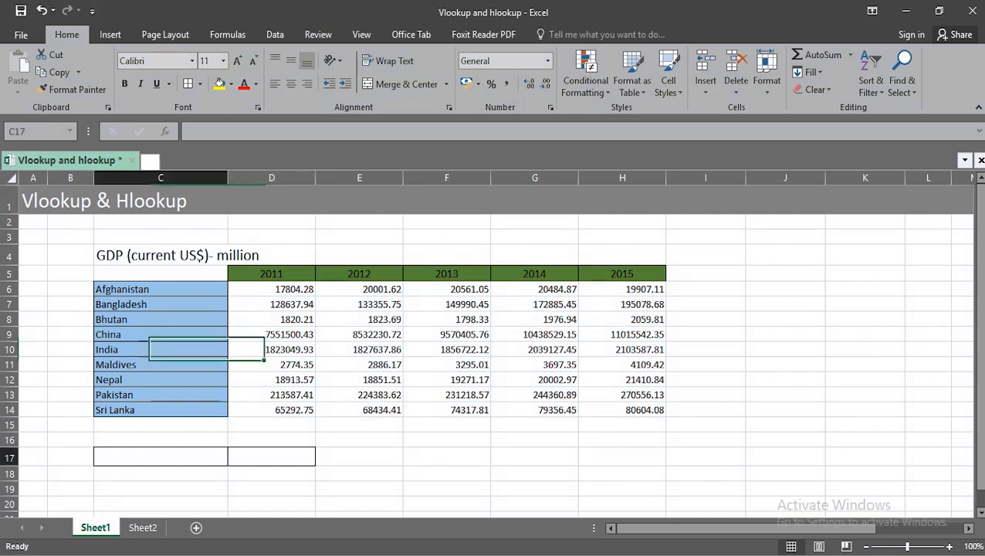
text(Bhutan)
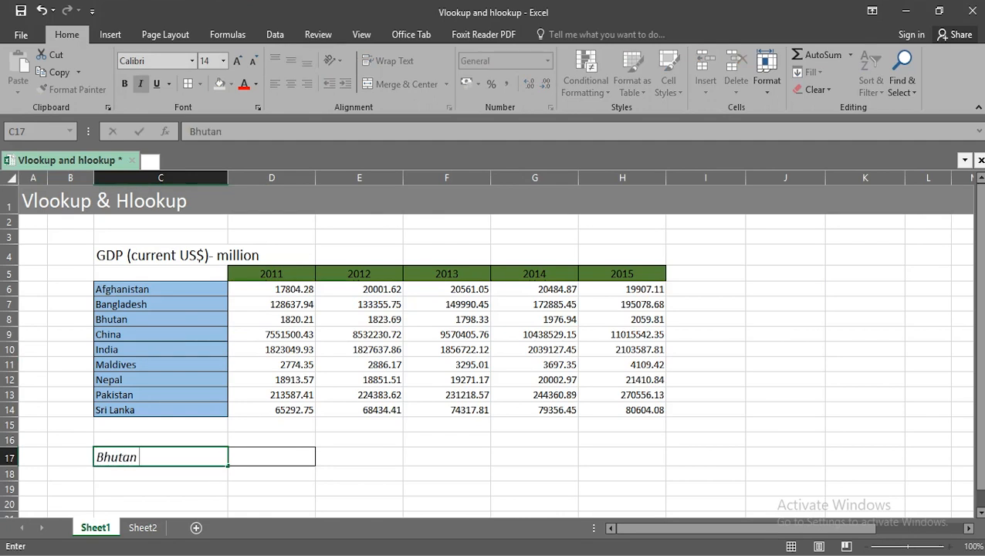
key(Return)
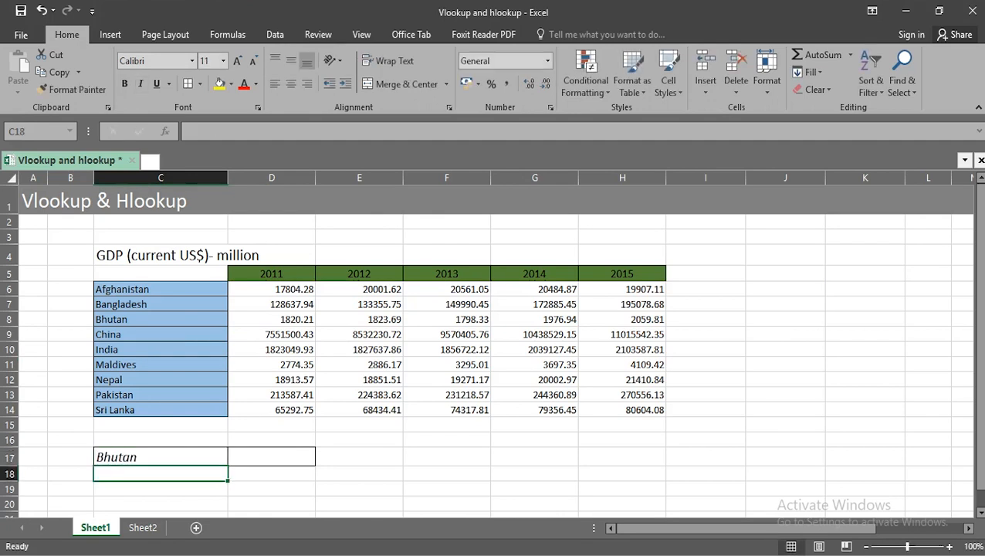
- Start a VLOOKUP formula in cell D17 with C17 as the lookup value
key(Down)
key(Left)
key(Down)
key(Up)
key(Right)
key(Right)
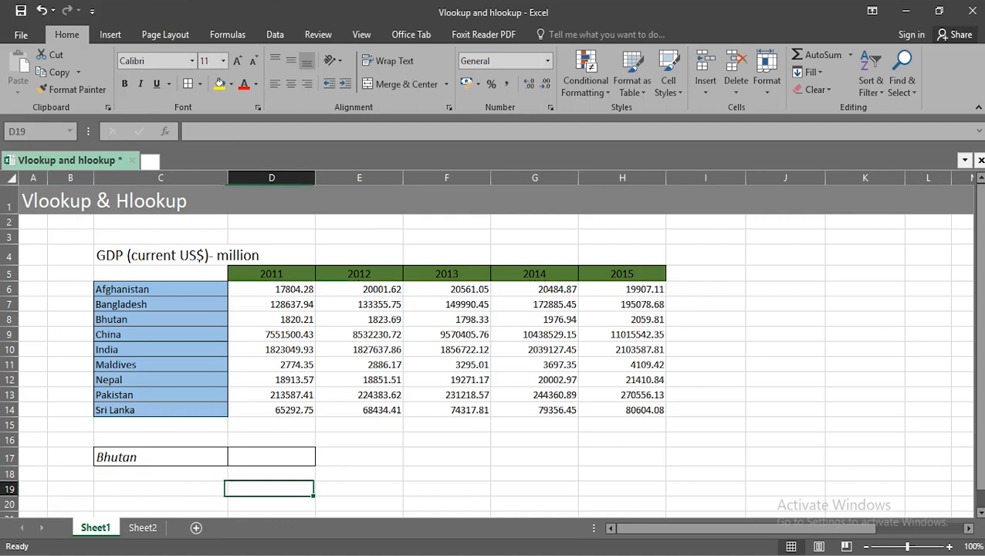
key(Up)
key(Up)
text(=vl)
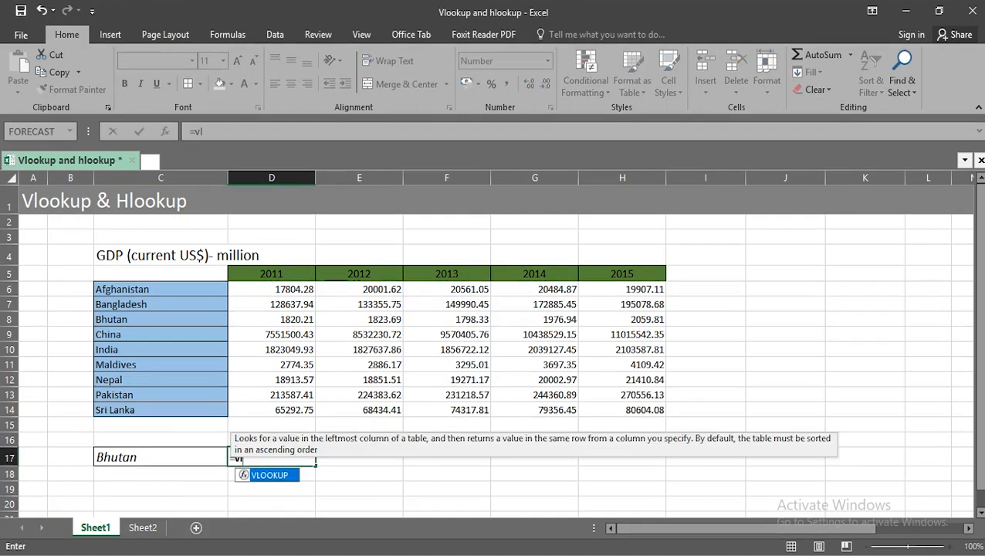
key(Tab)
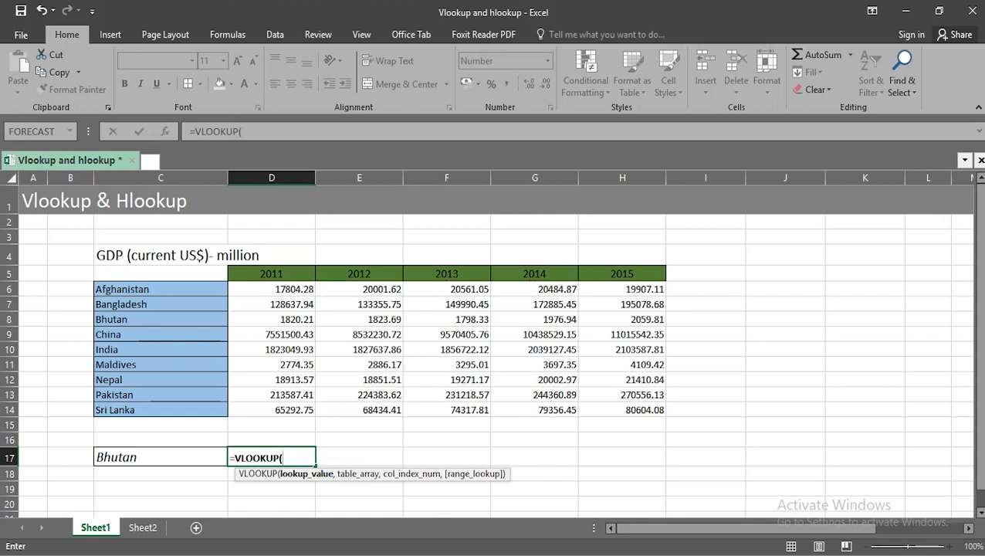
key(Left)
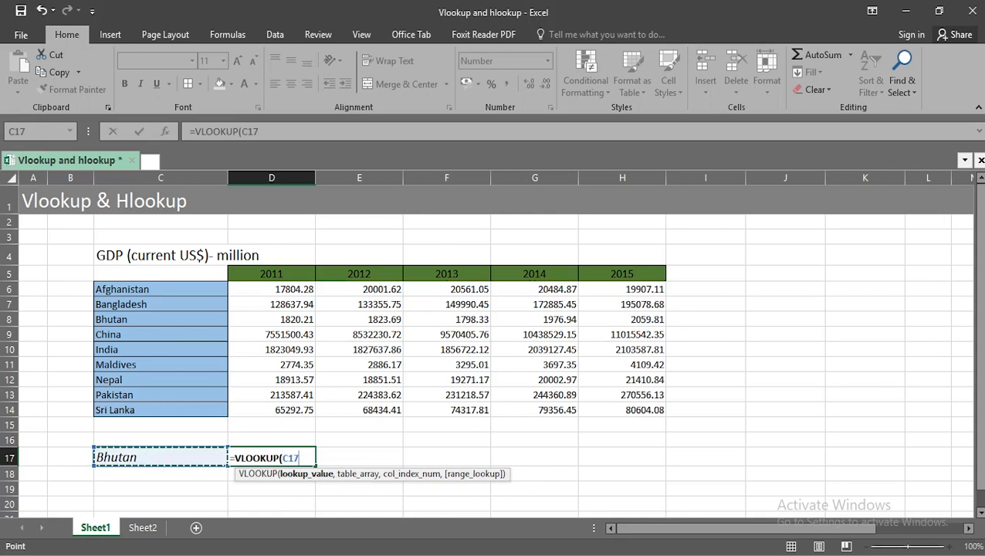
text(,)
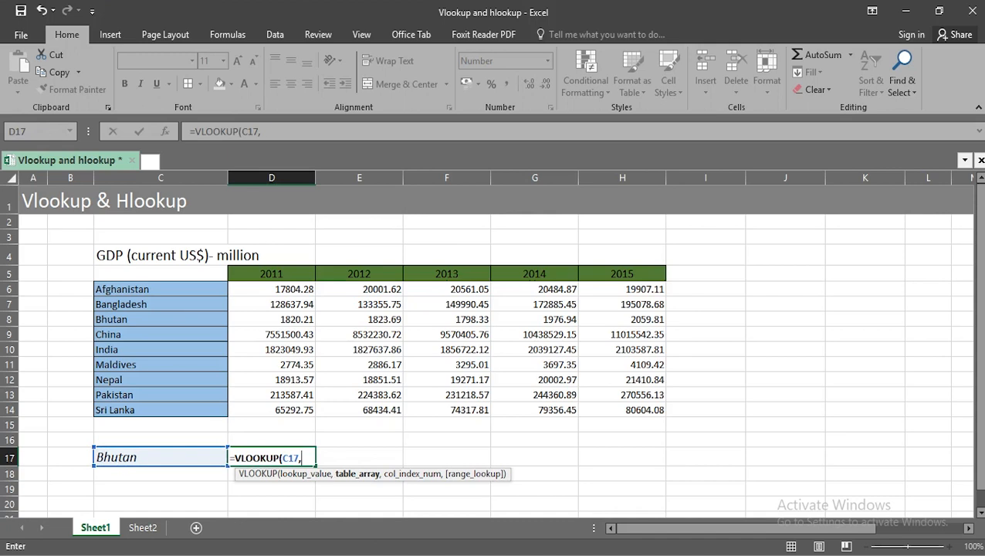
- Complete the VLOOKUP in D17 with table array C6:H14, column index 5 and FALSE for an exact match
drag(115, 289, 664, 411)
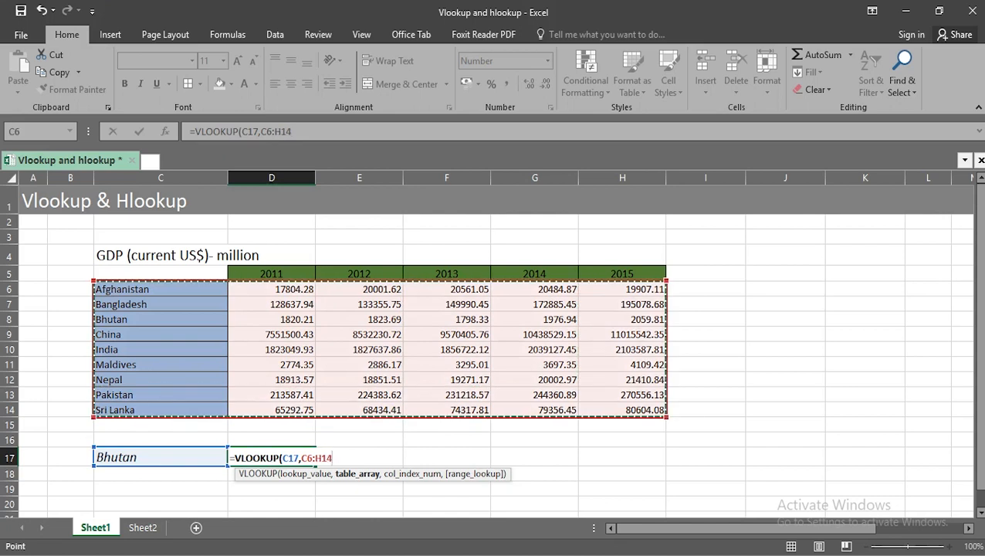
text(,)
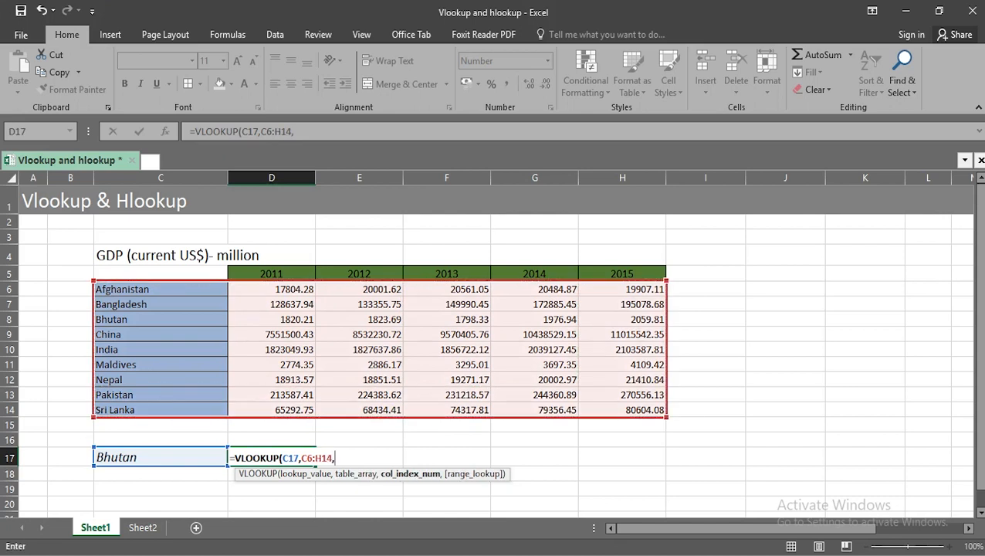
text(5)
text(,)
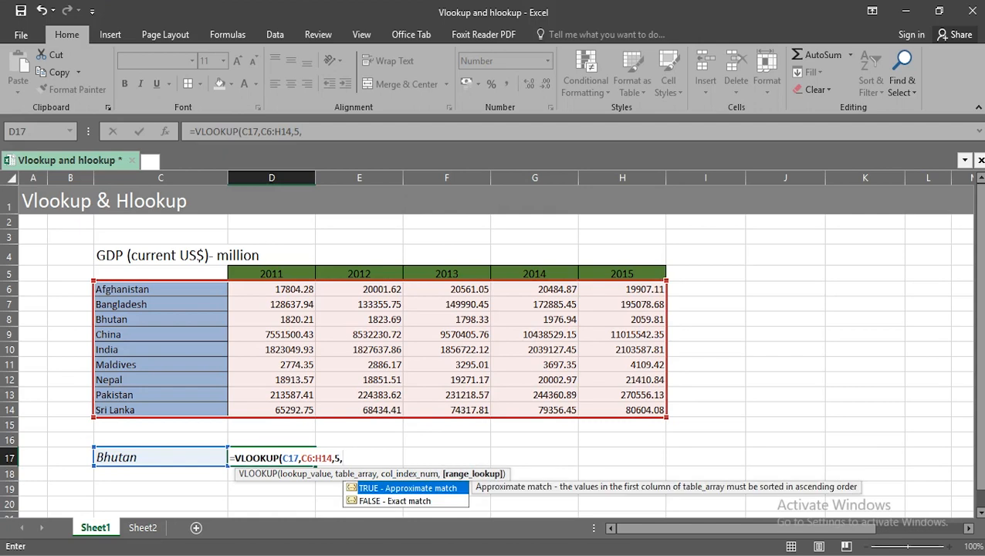
key(Down)
key(Tab)
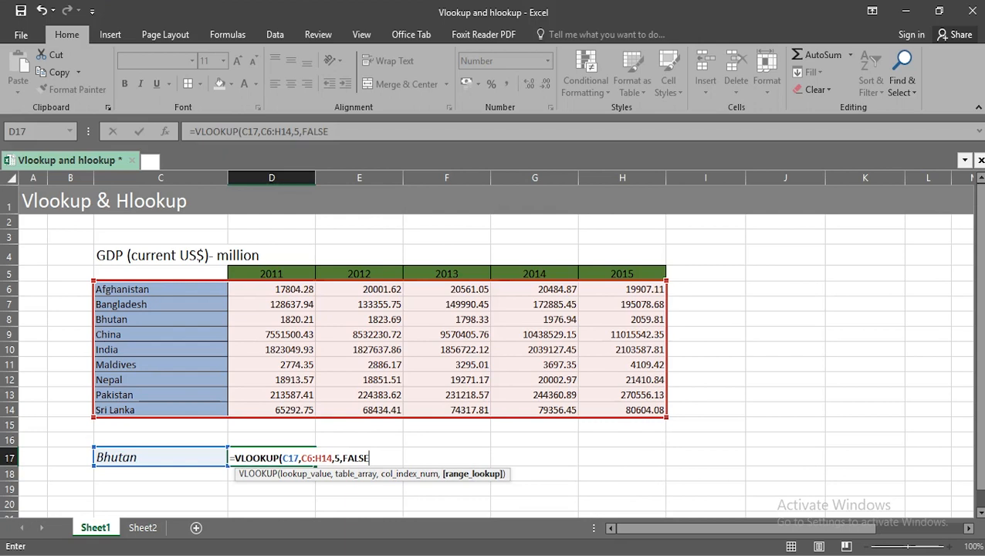
text())
key(Return)
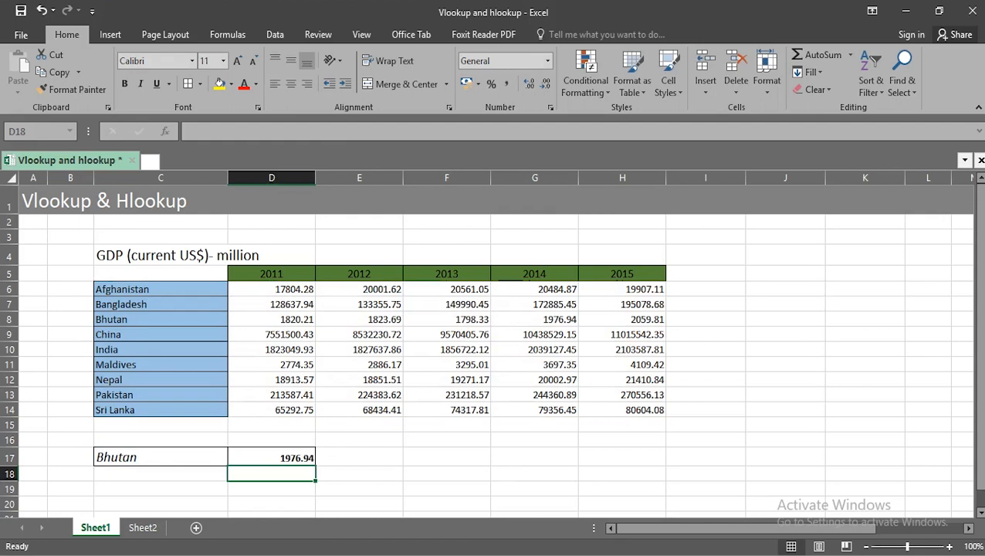
- Change the lookup country in cell C17 to China
key(Left)
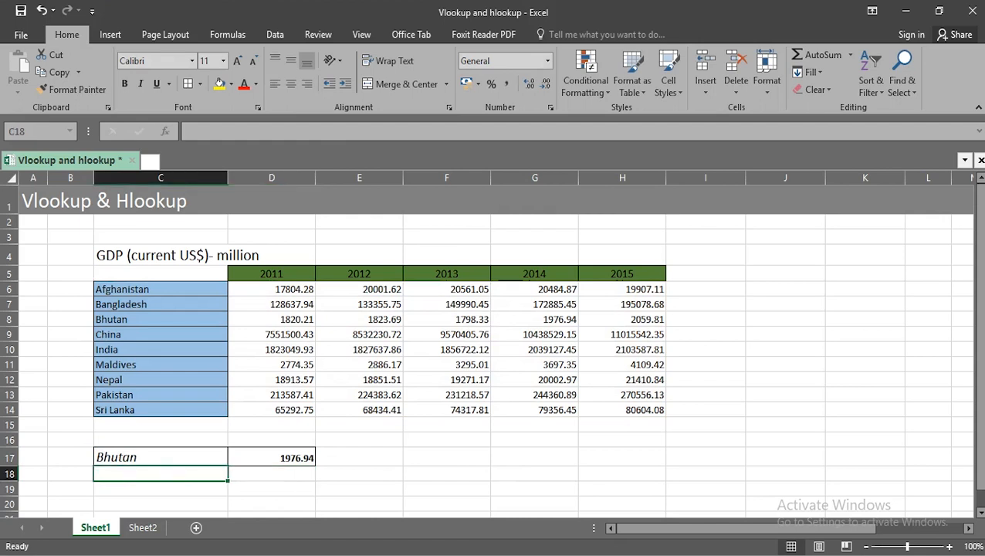
key(Up)
text(China)
key(Return)
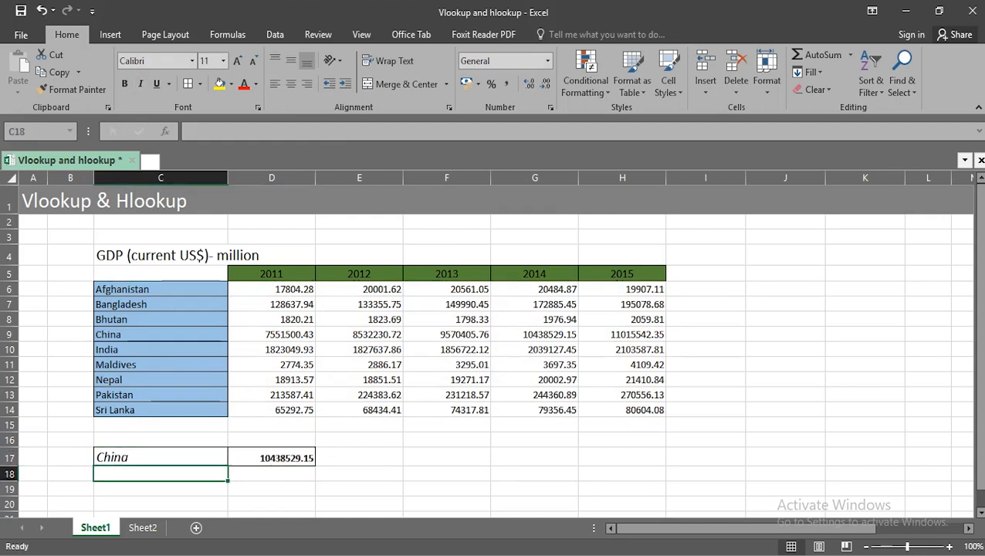
- Set the column index of the VLOOKUP formula in D17 to 6 for the 2015 values
key(Right)
key(Up)
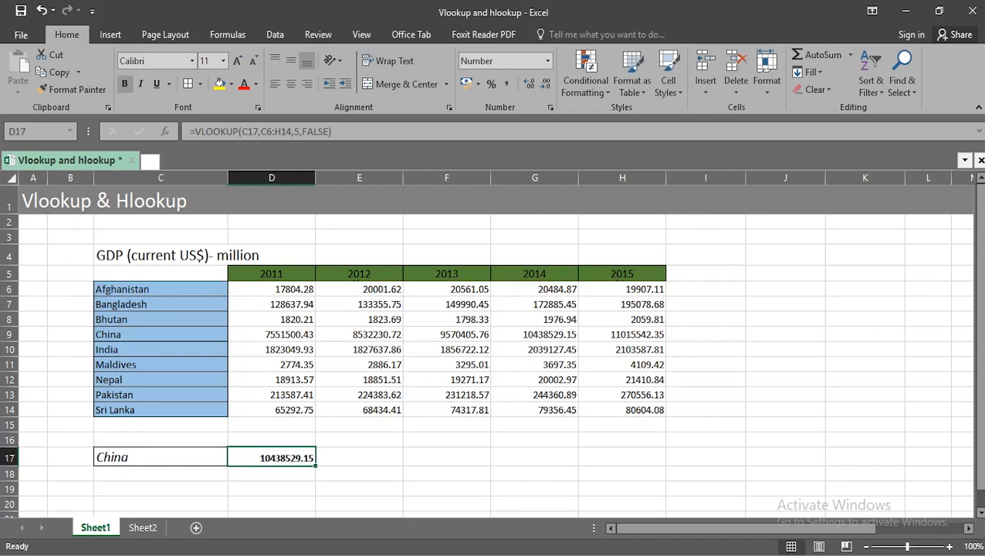
double_click(284, 458)
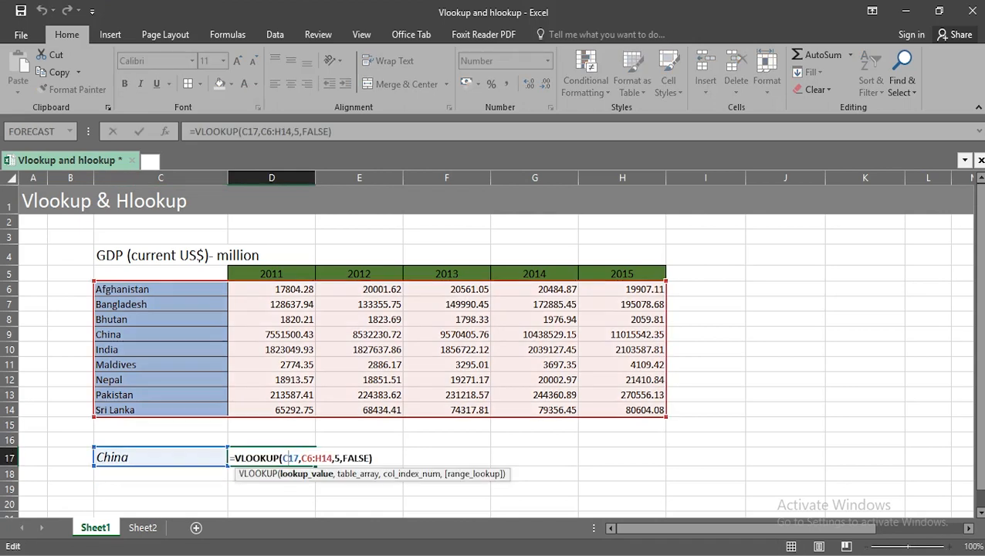
drag(340, 458, 334, 458)
text(6)
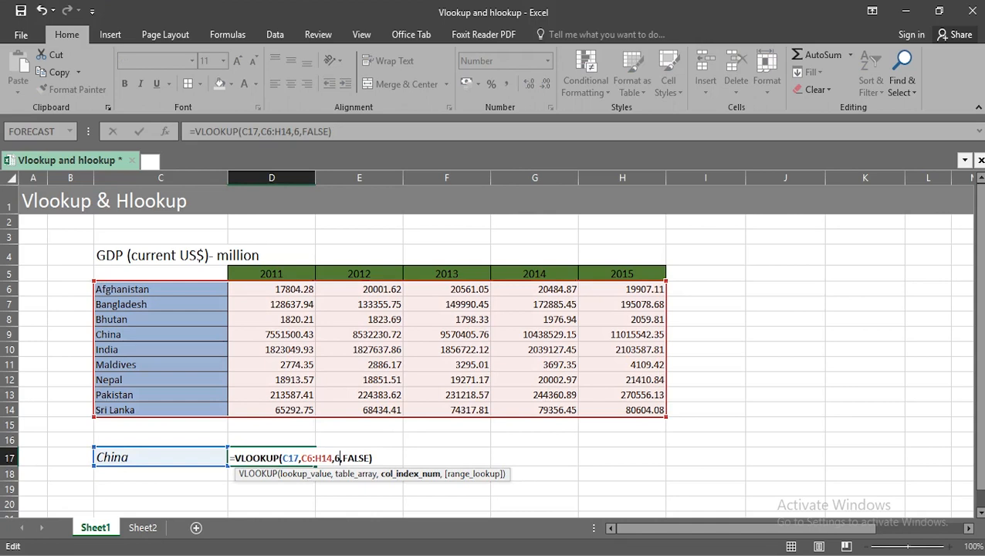
key(Return)
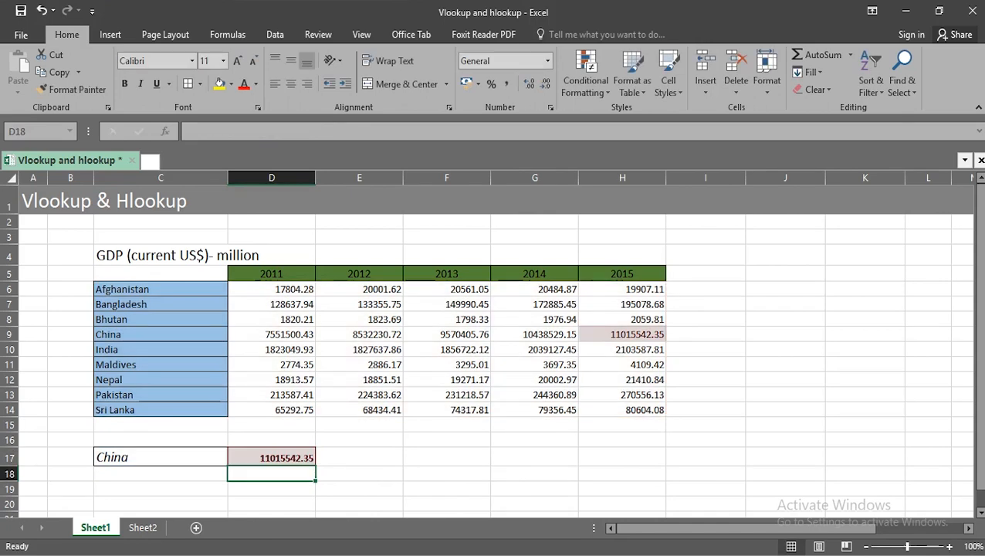
- Replace the cell reference used as the VLOOKUP's lookup value in D17 with the text "China" in quotation marks
click(272, 458)
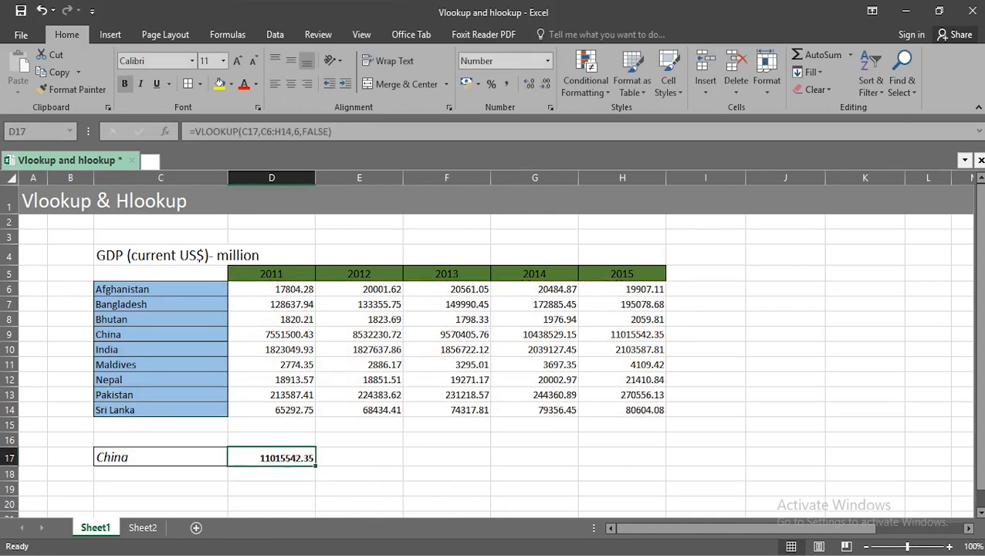
double_click(294, 458)
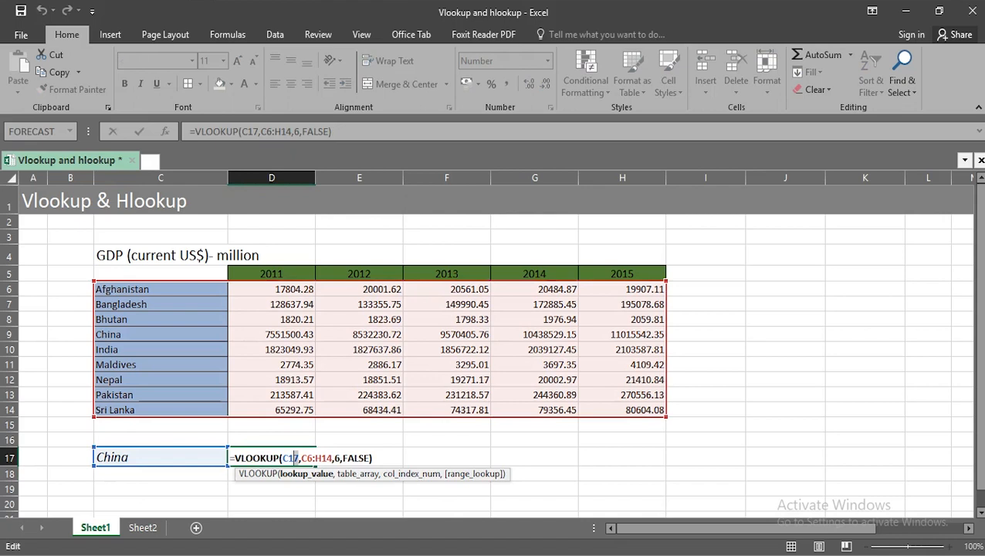
double_click(290, 458)
text("China)
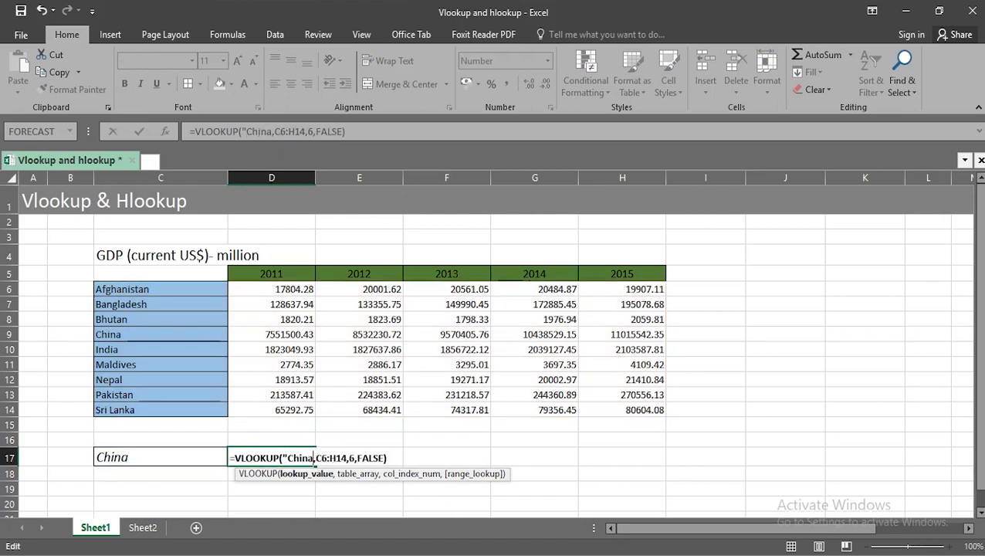
text(")
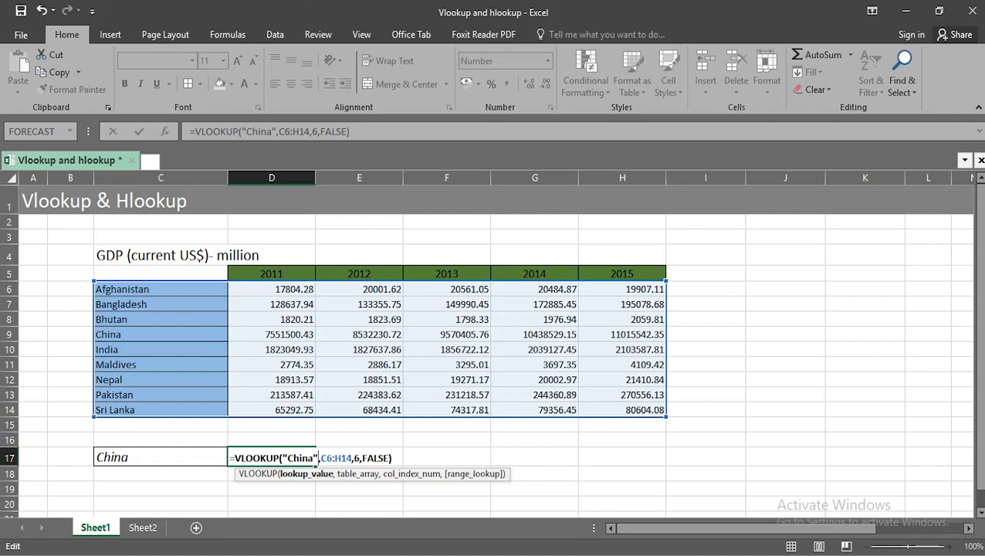
key(Return)
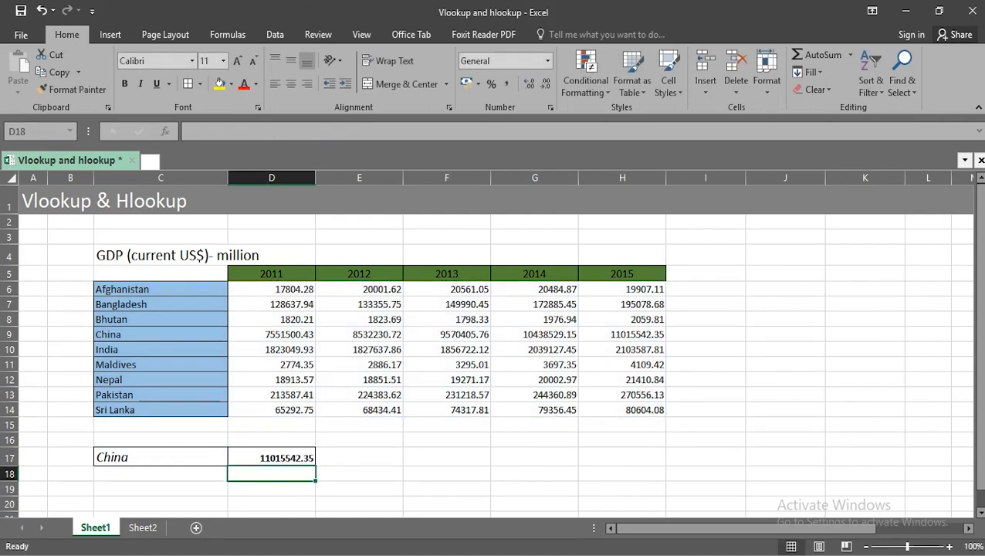
- On Sheet2, enter india as the lookup country in cell C14 below the population table
key(ctrl+Page_Down)
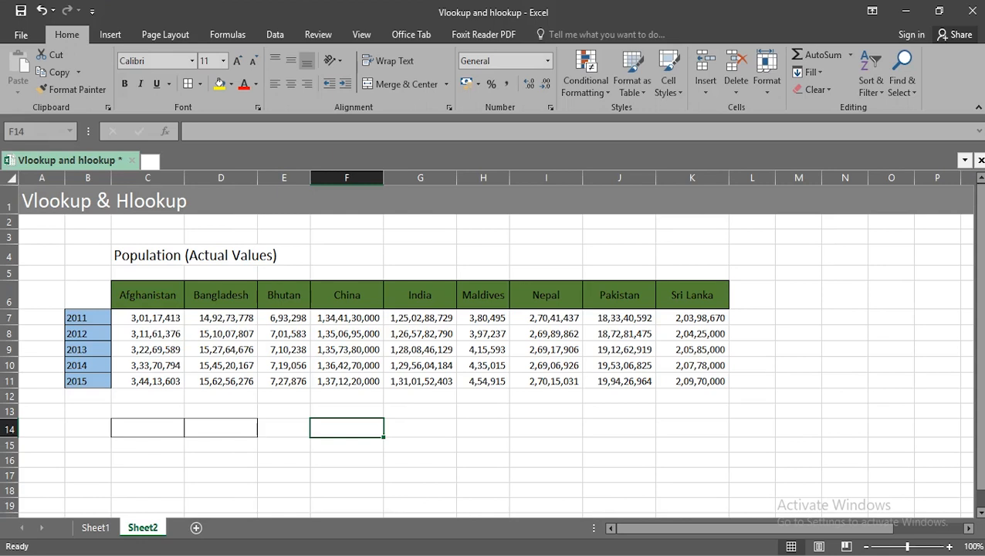
click(148, 428)
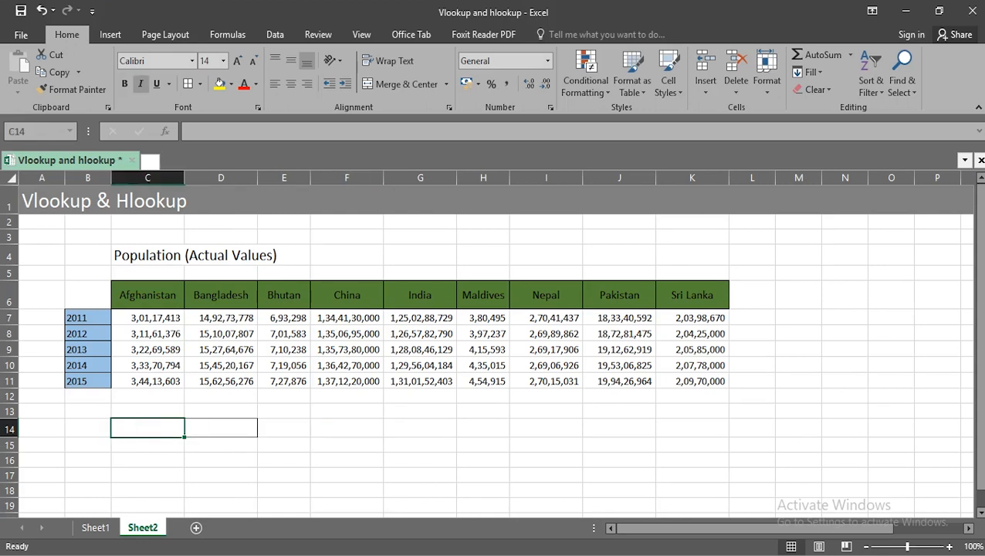
text(india)
key(Return)
key(Delete)
text(india)
key(Return)
key(Return)
key(Right)
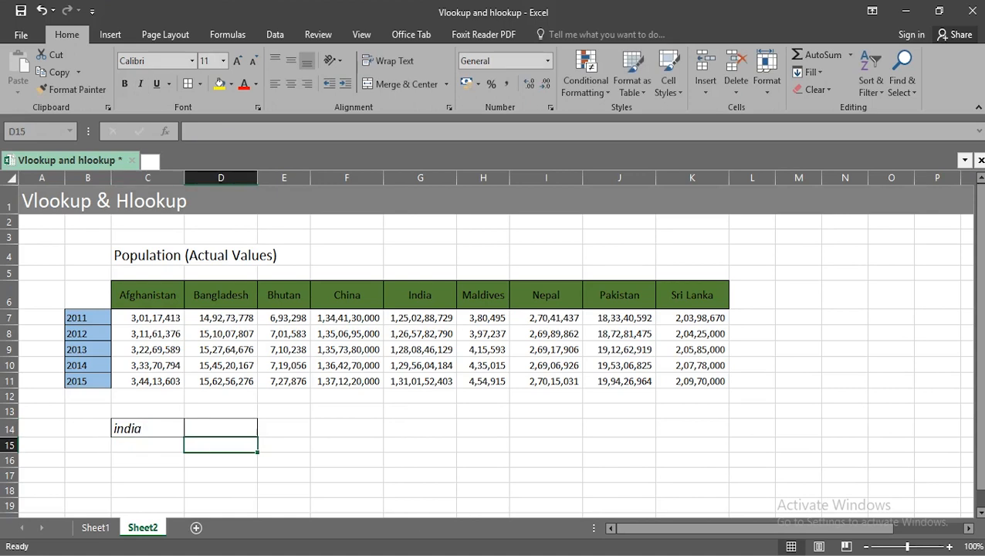
- Start an HLOOKUP formula in cell D14 with C14 as the lookup value
key(Up)
key(F2)
text(=H)
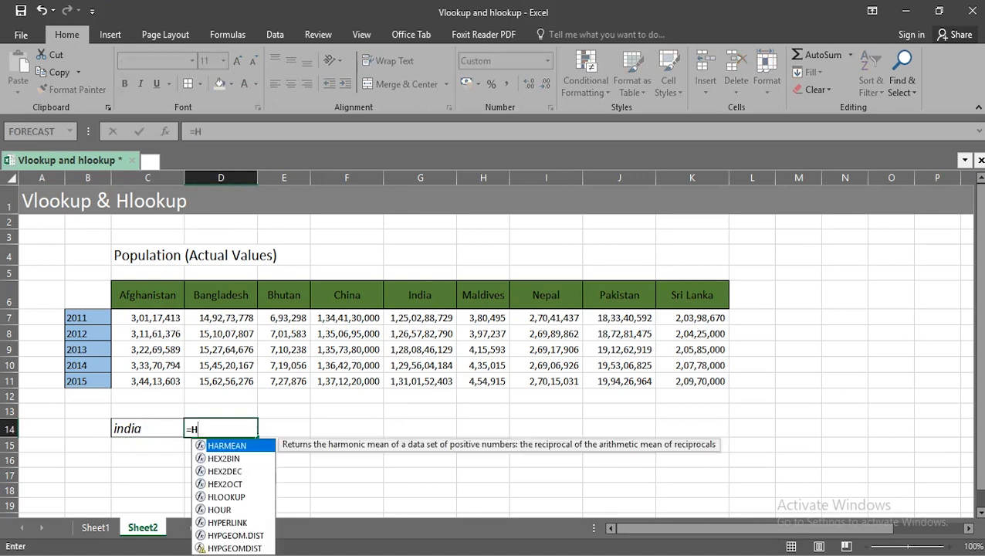
text(l)
key(Tab)
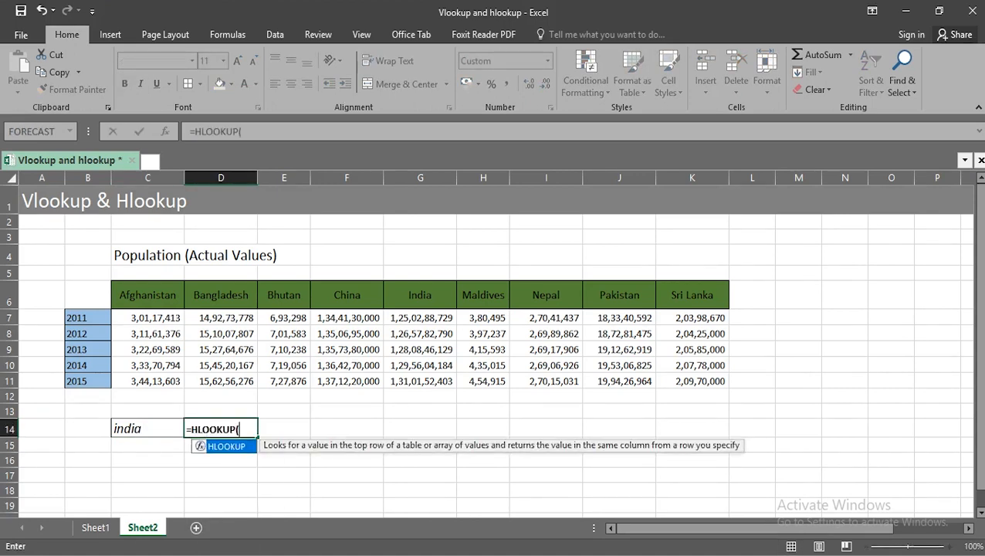
key(Left)
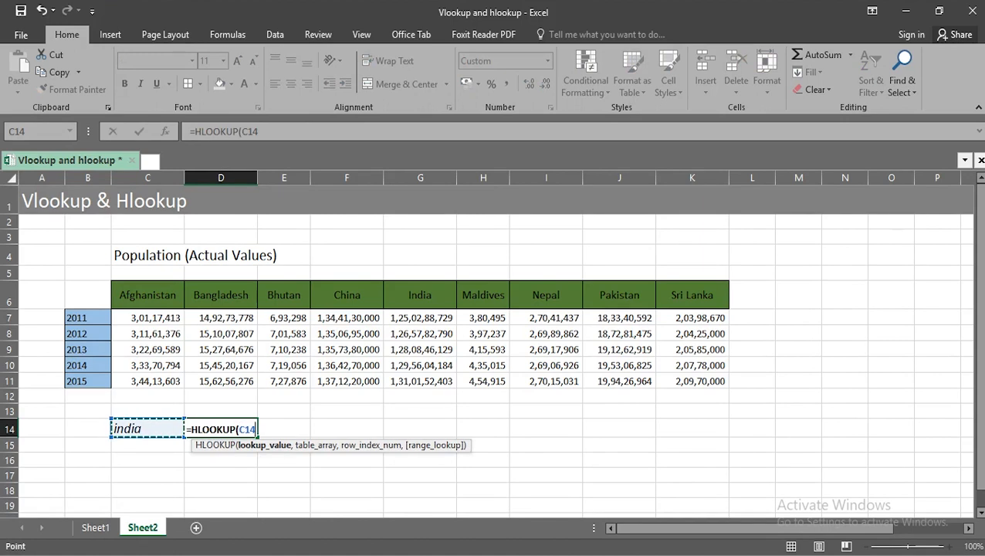
text(,)
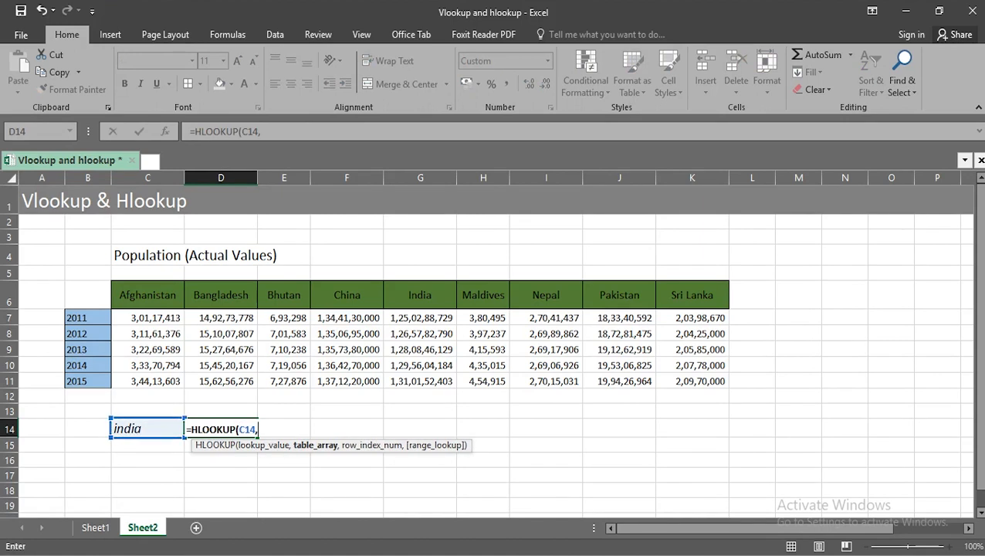
- Complete the HLOOKUP formula in D14 with table array C6:K11, row index 6 and FALSE for an exact match
drag(127, 293, 699, 381)
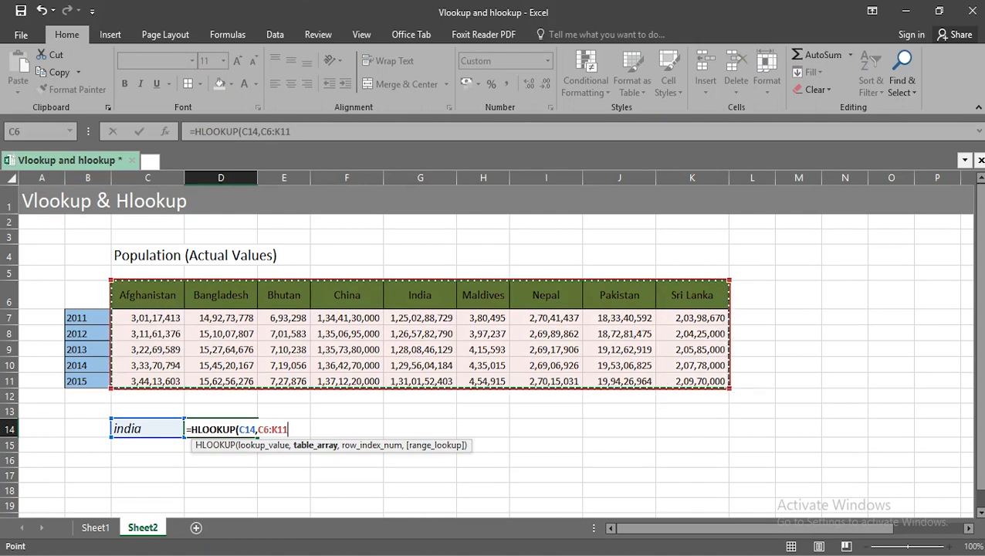
text(,)
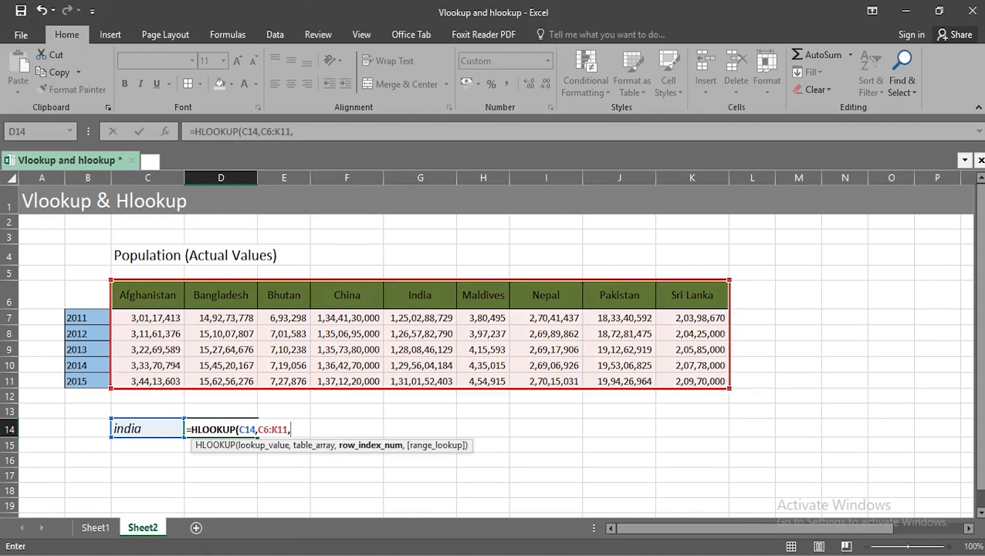
text(6,)
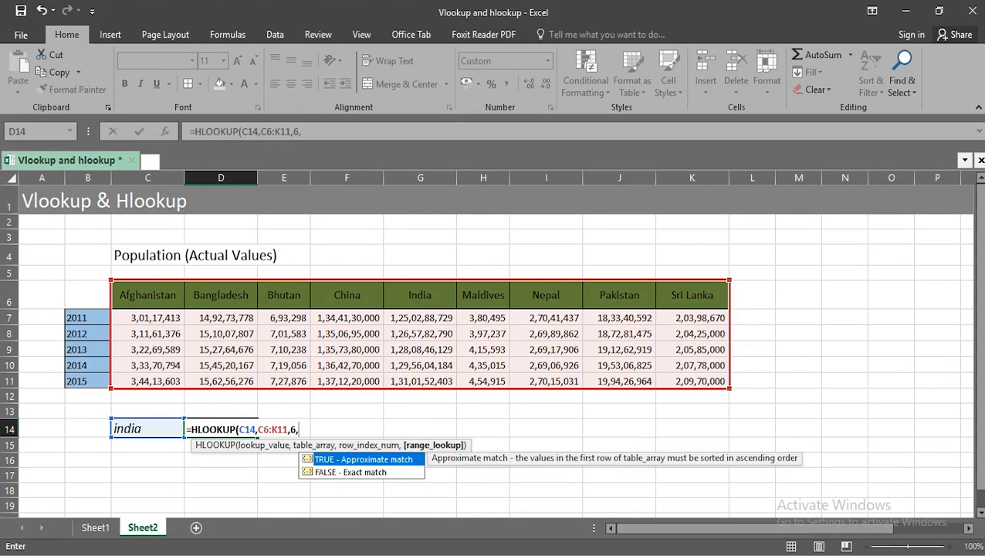
key(Down)
key(Tab)
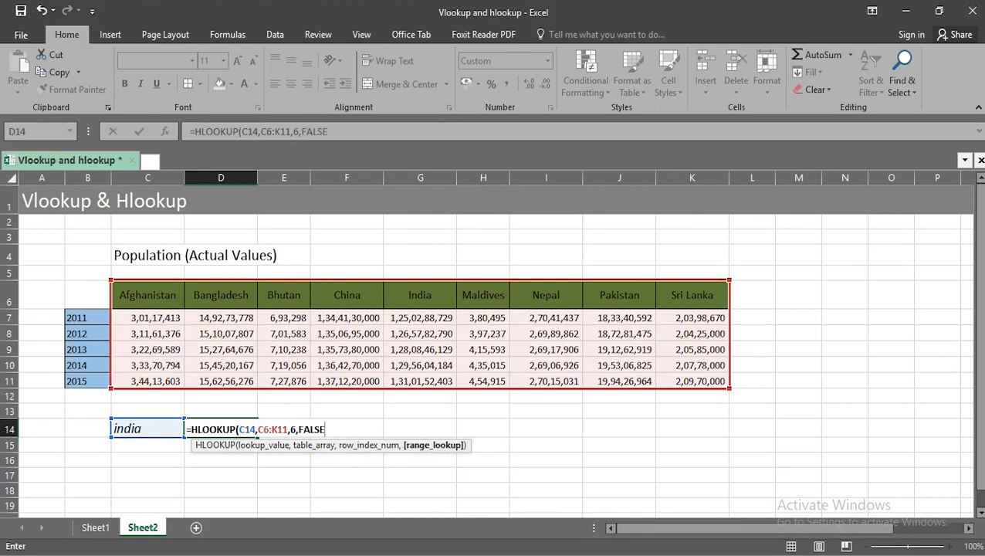
key(Return)
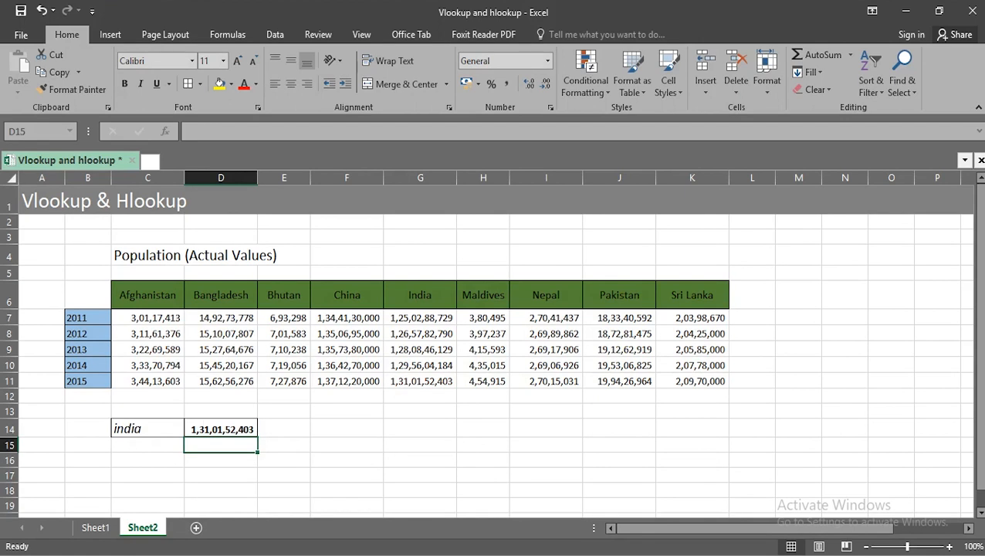
- Re-enter the lookup country in C14 in capital letters as INDIA
key(Left)
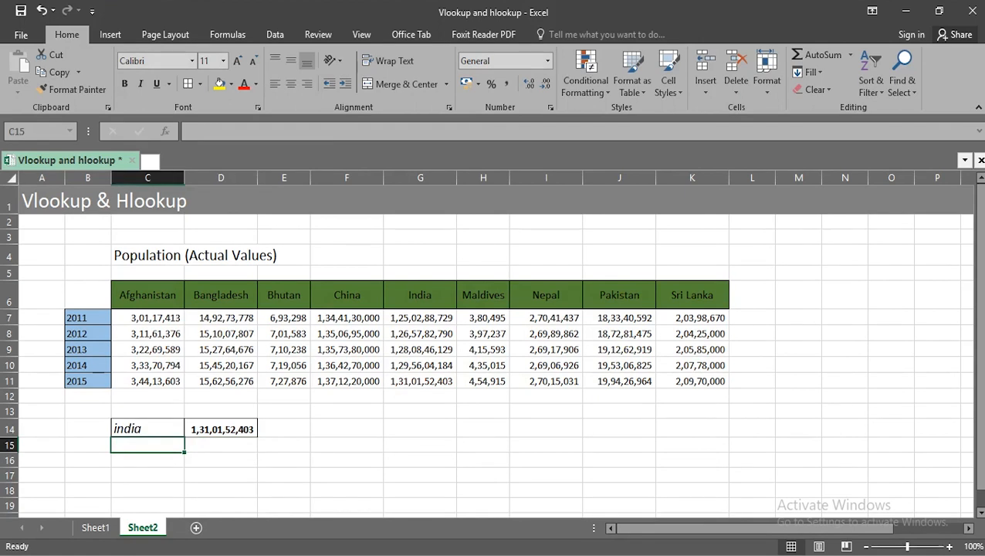
key(Up)
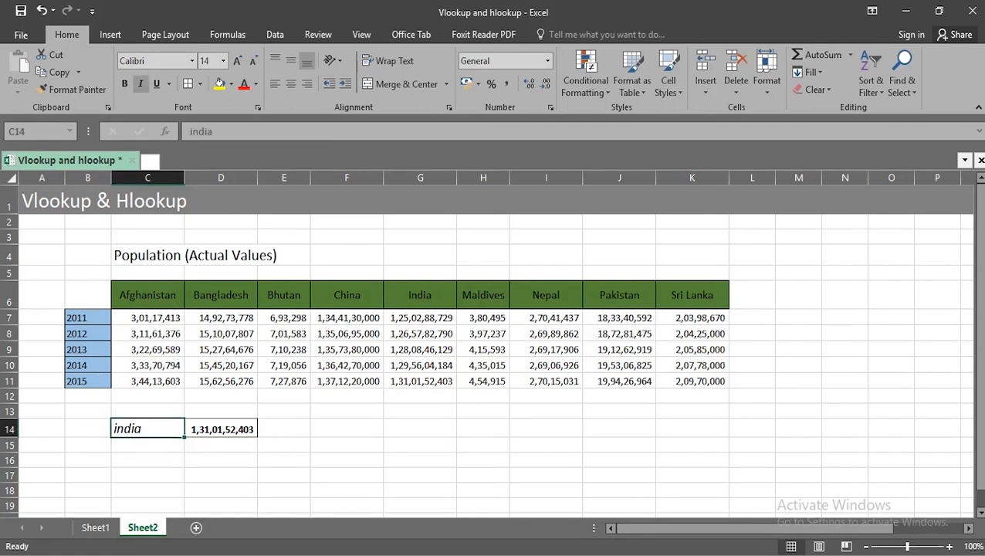
text(INDIA)
key(Return)
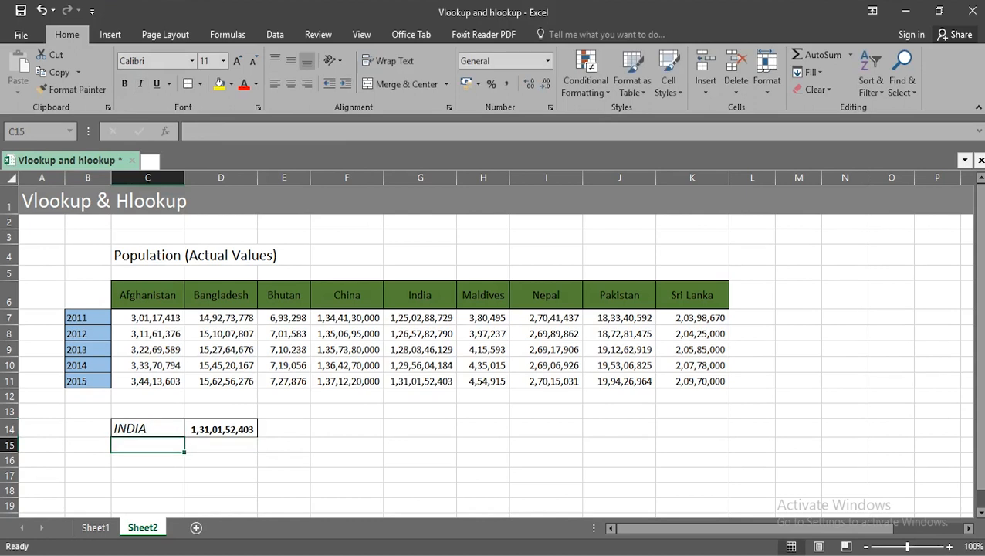
- Replace the lookup country in C14 with Sri Lanka
key(Up)
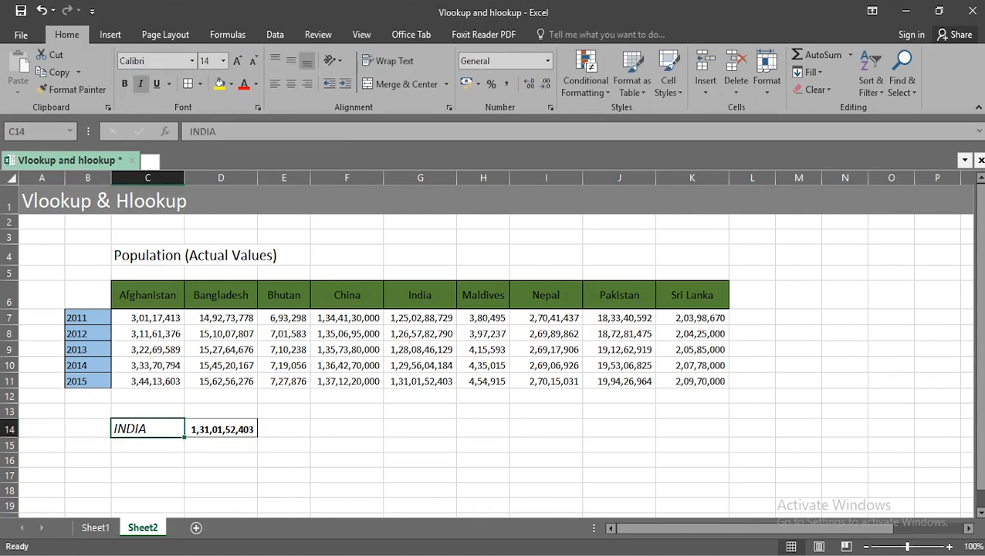
key(BackSpace)
text(Sri Lanka)
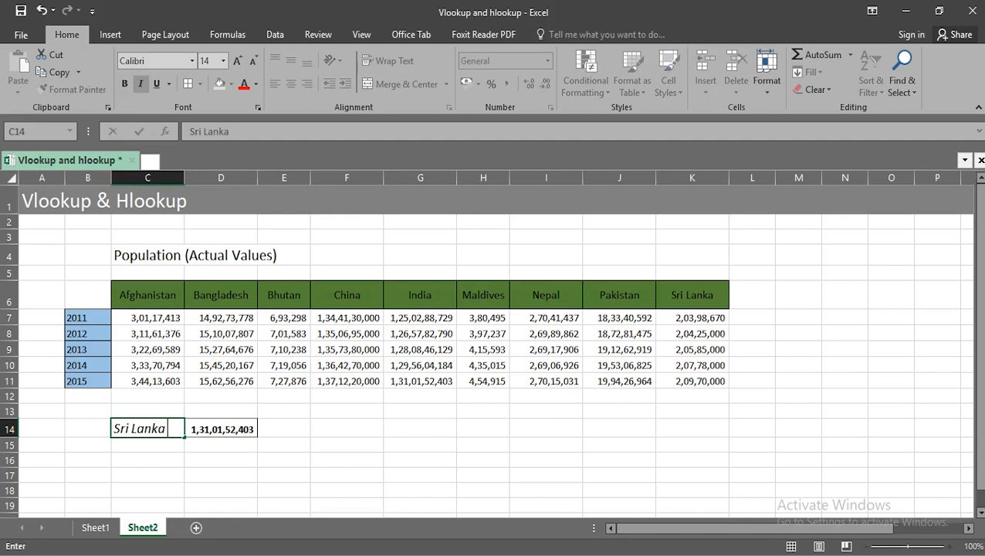
key(Return)
- Insert an extra space between the two words of Sri Lanka in C14 to test the lookup
click(147, 429)
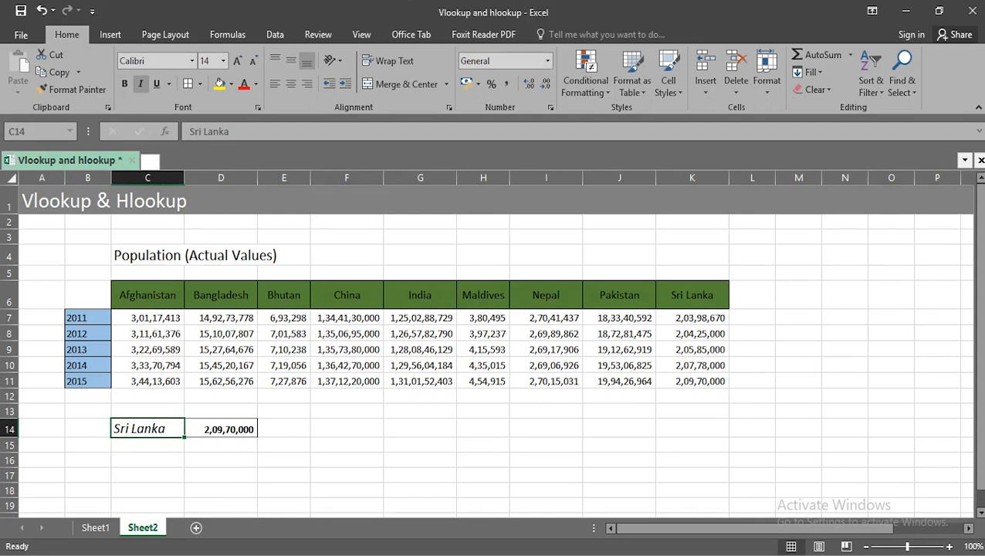
double_click(129, 428)
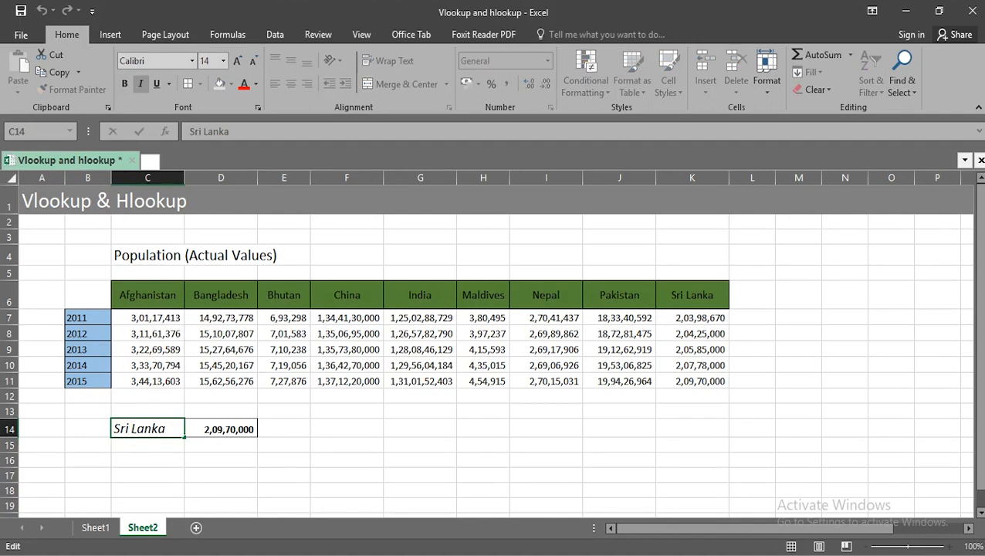
key(Return)
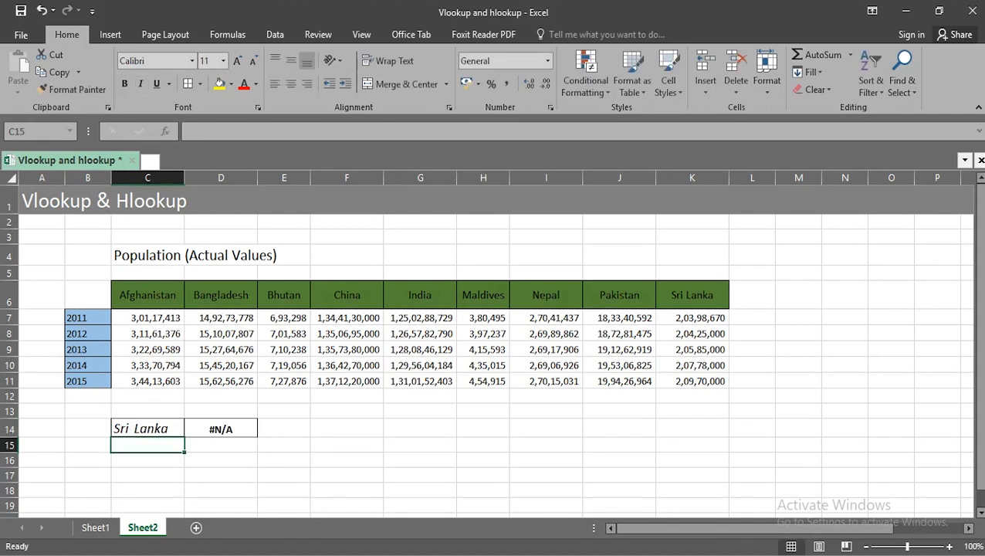
- Remove the extra space between the two words in C14 so the entry reads Sri Lanka
click(148, 429)
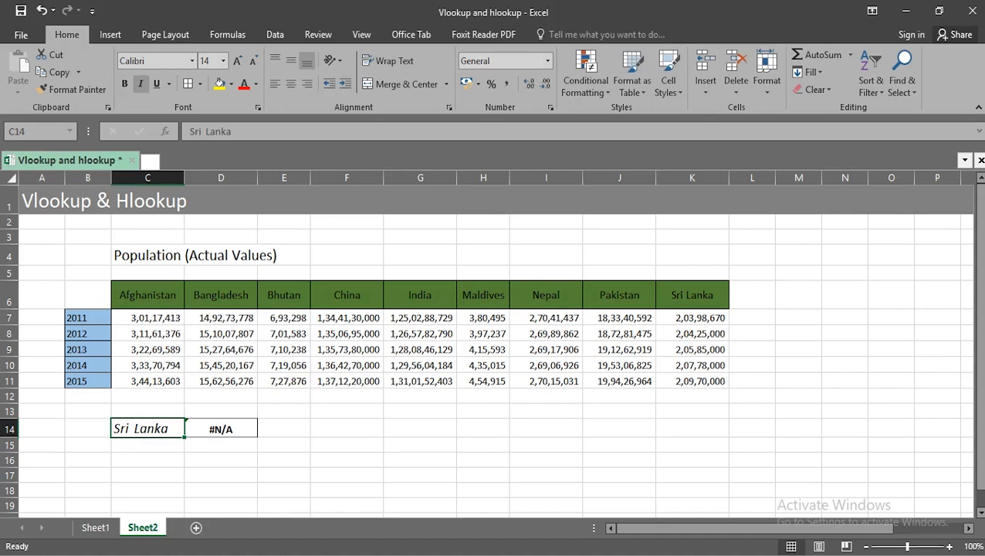
double_click(133, 429)
key(BackSpace)
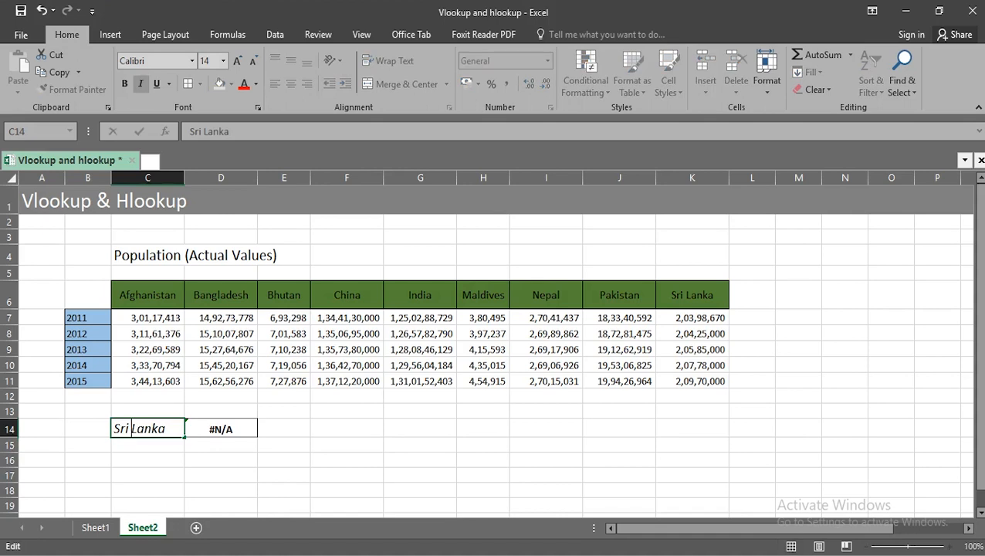
key(Return)
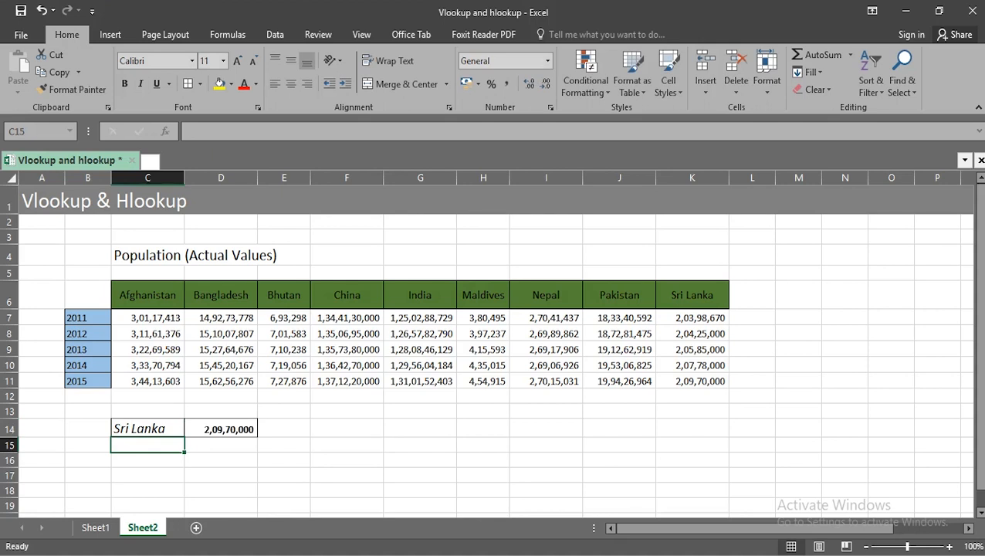